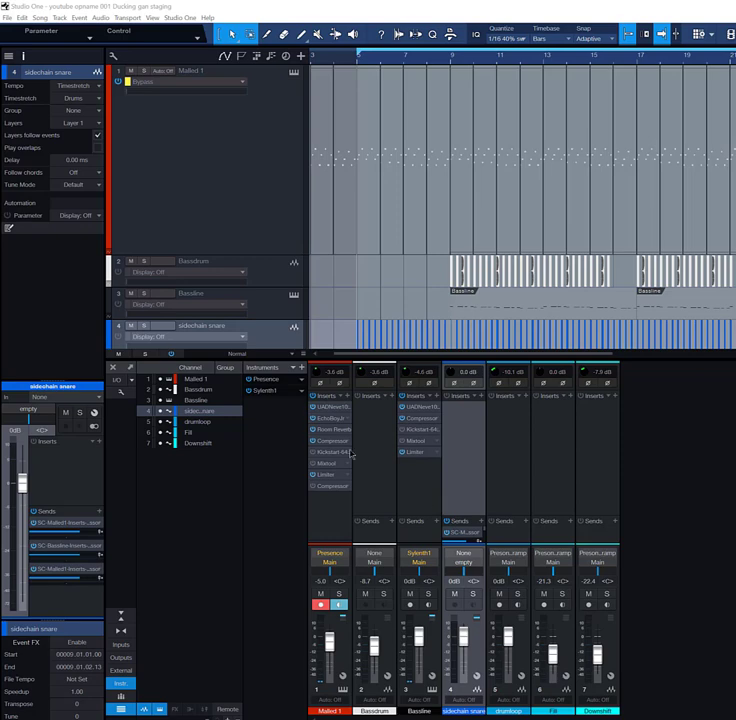
Step: Inspect Malled 1's Compressor alongside the sidechain snare channel's inserts, then close the Compressor
{"action": "double_click", "coordinate": [317, 444]}
{"action": "left_click_drag", "start_coordinate": [603, 292], "coordinate": [735, 132]}
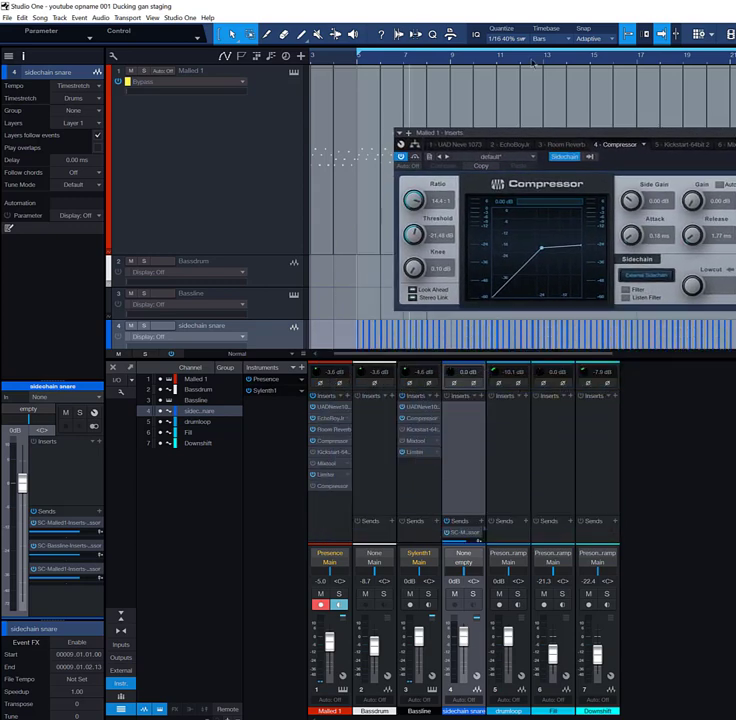
{"action": "left_click", "coordinate": [256, 323]}
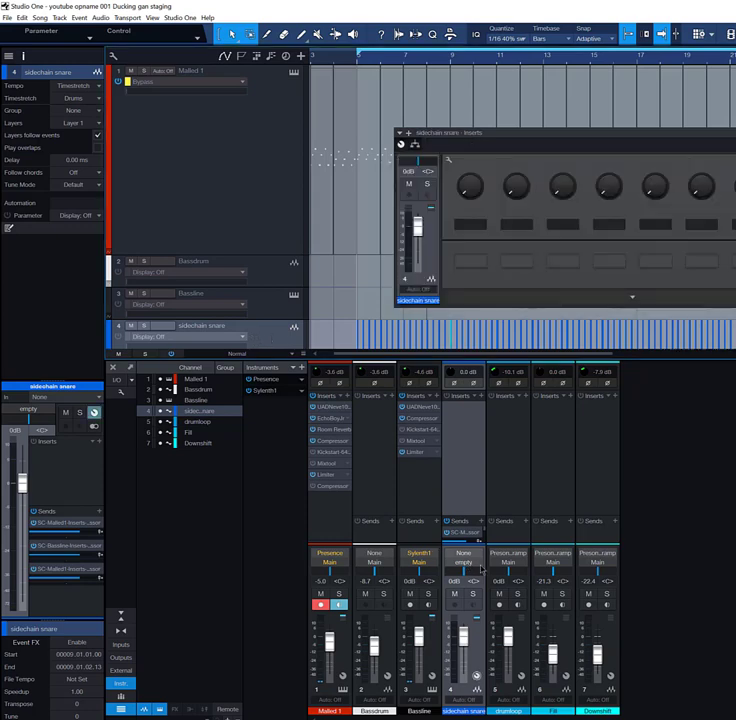
{"action": "left_click", "coordinate": [460, 532]}
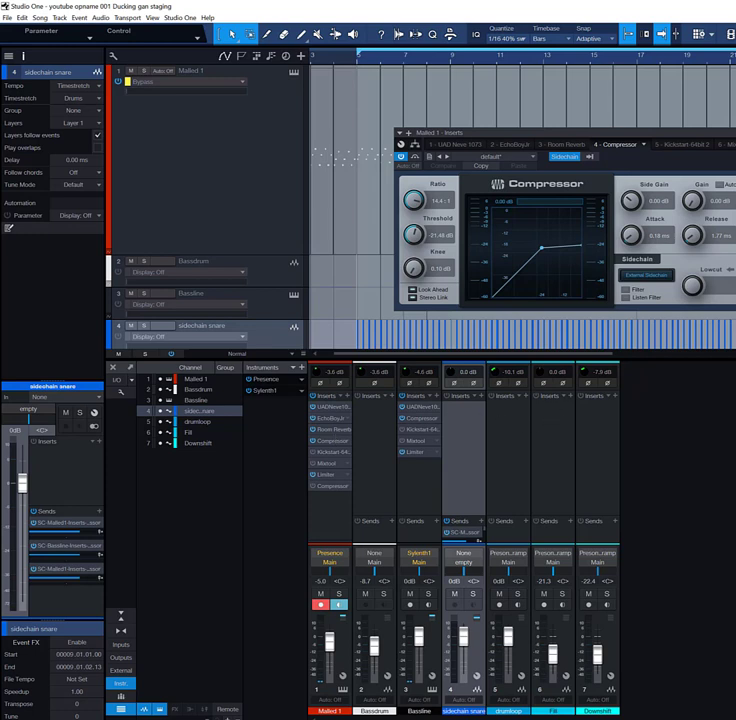
{"action": "key", "text": "Escape"}
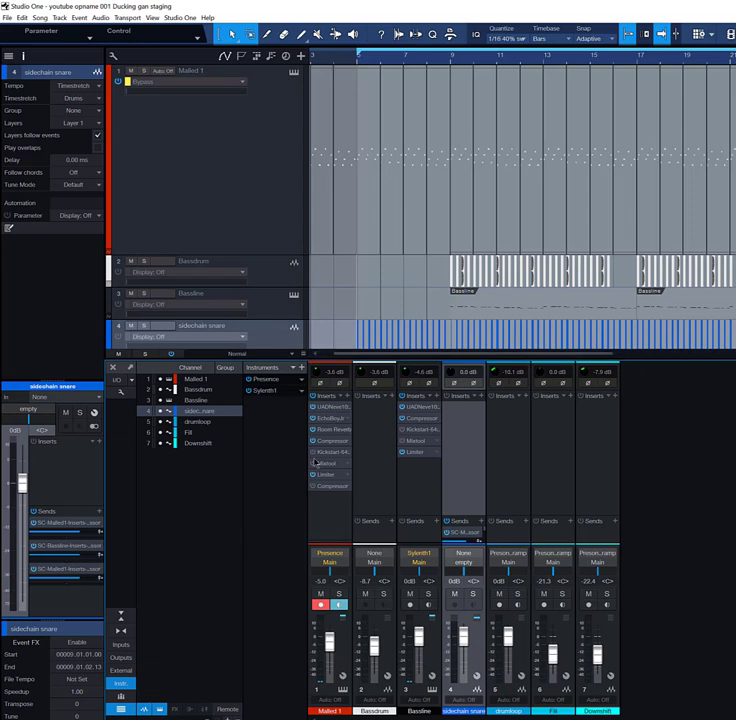
Step: Open Malled 1's Kickstart plugin, close it, and reopen Malled 1's insert editor
{"action": "left_click", "coordinate": [330, 452]}
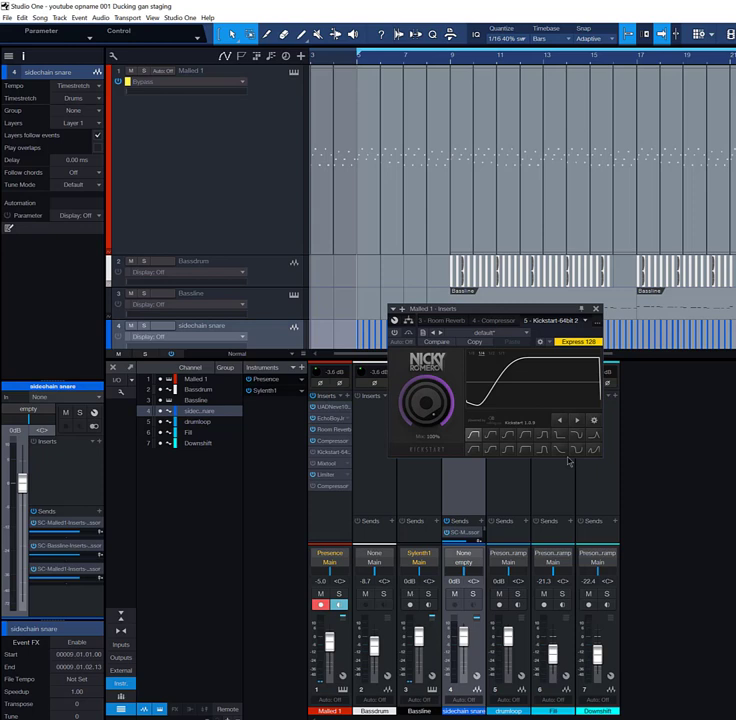
{"action": "left_click", "coordinate": [596, 309]}
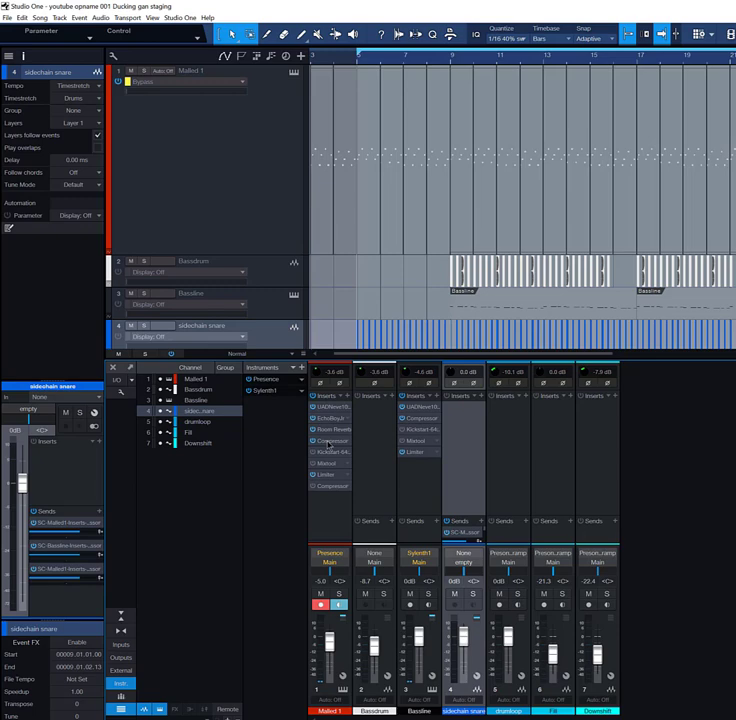
{"action": "left_click", "coordinate": [330, 441]}
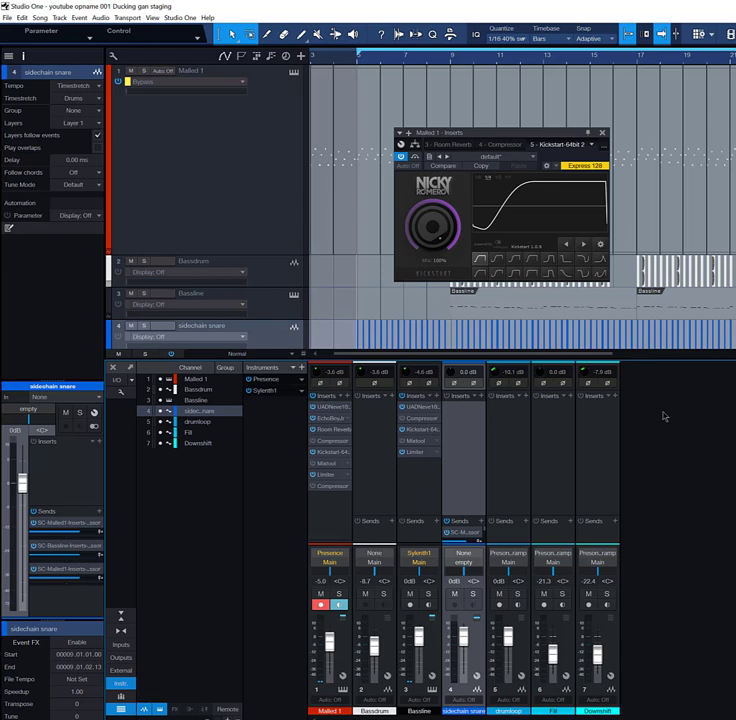
Step: Close the Malled 1 Inserts window showing Kickstart
{"action": "left_click", "coordinate": [603, 132]}
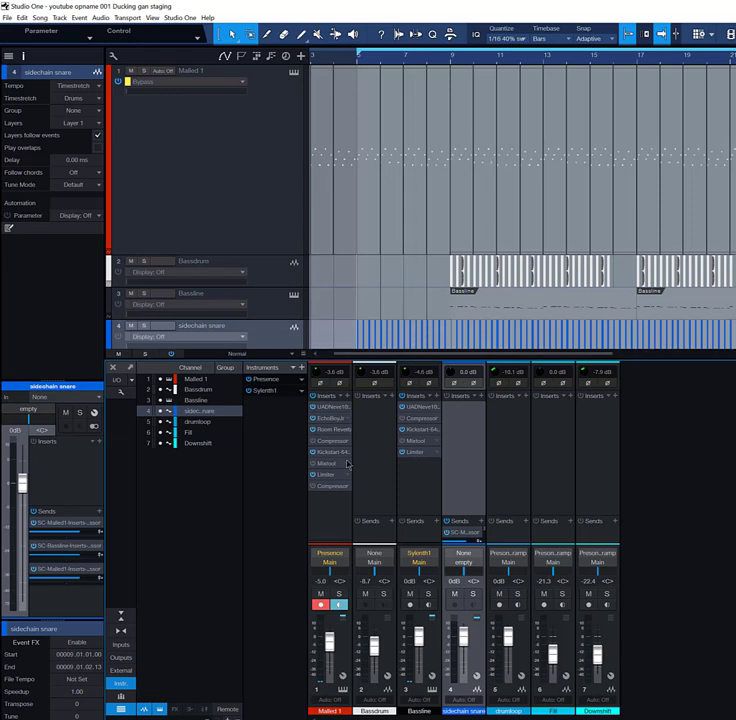
Step: Delete the sidechain snare events before bar 9
{"action": "scroll", "coordinate": [301, 276], "scroll_direction": "down", "scroll_amount": 3}
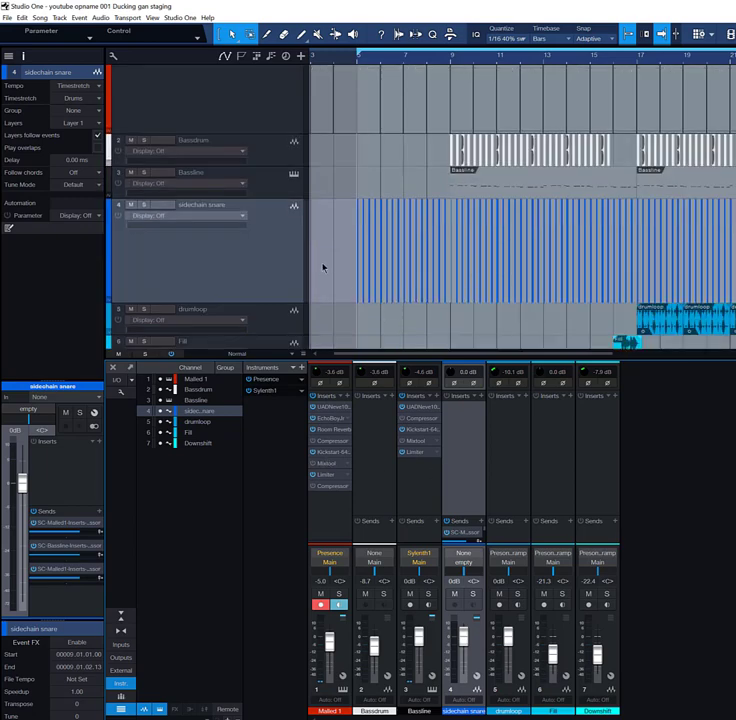
{"action": "left_click_drag", "start_coordinate": [324, 266], "coordinate": [447, 264]}
{"action": "key", "text": "Delete"}
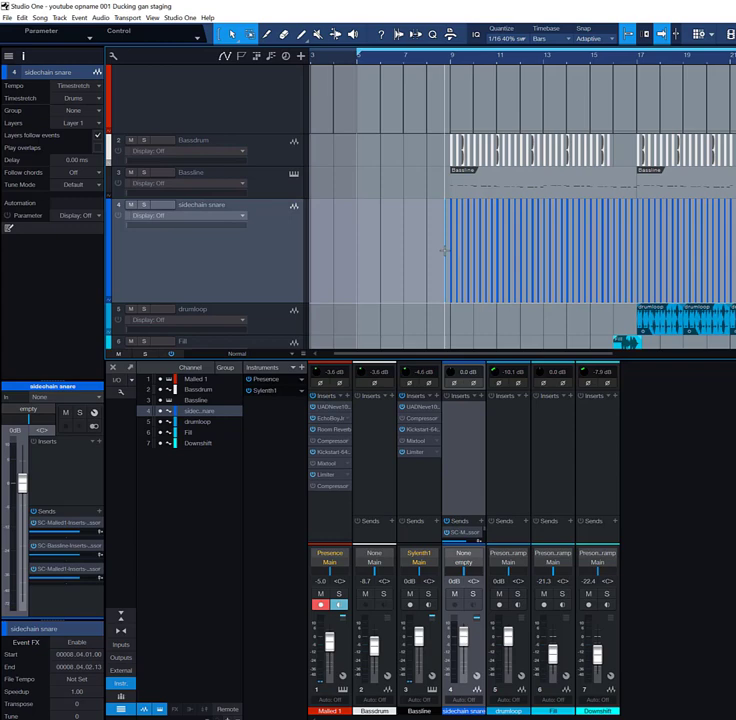
Step: Delete the sidechain snare events in bar 16, then zoom out to show bars 1–13
{"action": "left_click", "coordinate": [630, 323]}
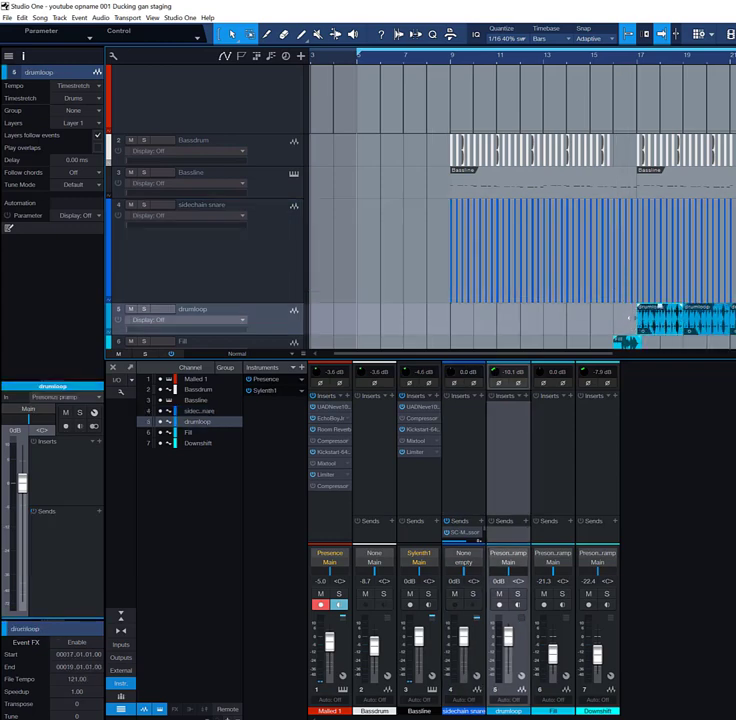
{"action": "scroll", "coordinate": [624, 83], "scroll_direction": "up", "scroll_amount": 4}
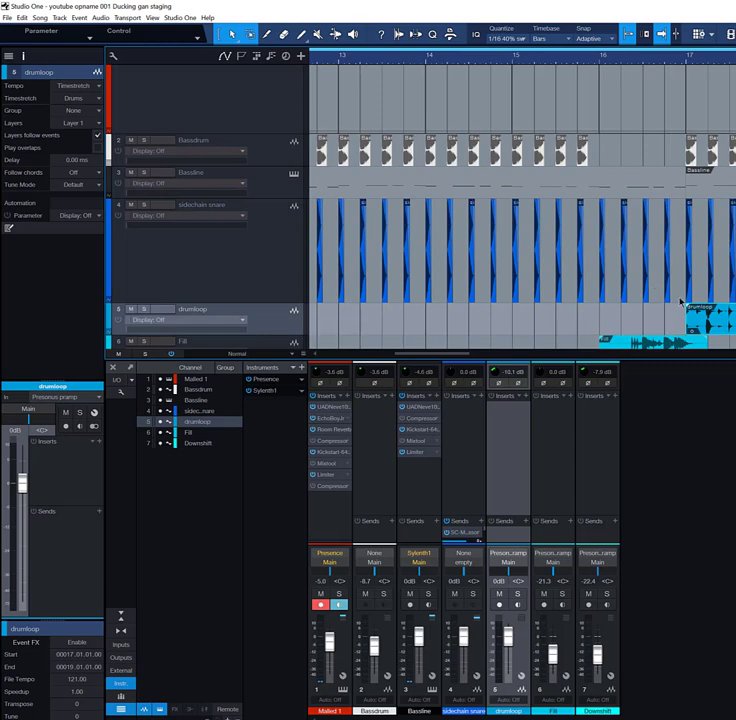
{"action": "left_click_drag", "start_coordinate": [683, 250], "coordinate": [604, 283]}
{"action": "left_click", "coordinate": [602, 283]}
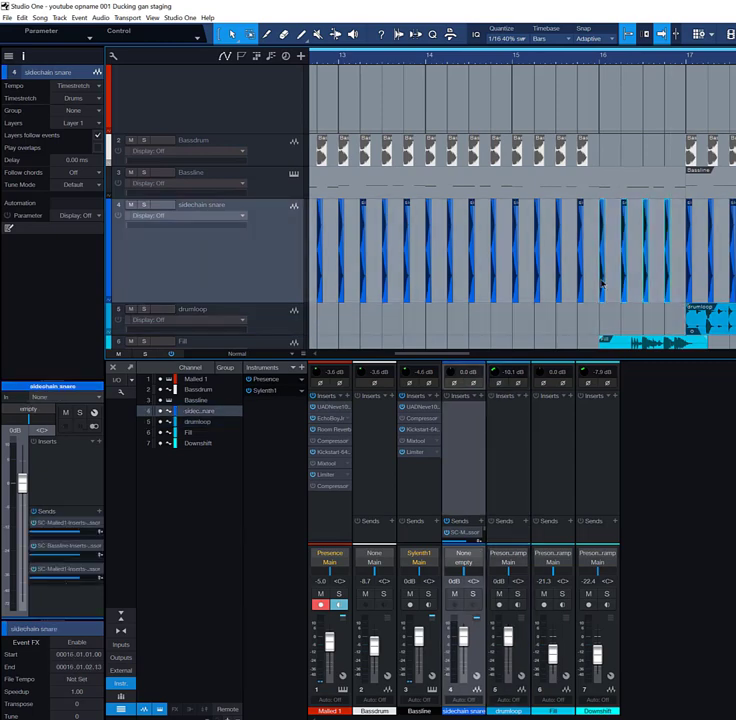
{"action": "key", "text": "Delete"}
{"action": "key", "text": "w"}
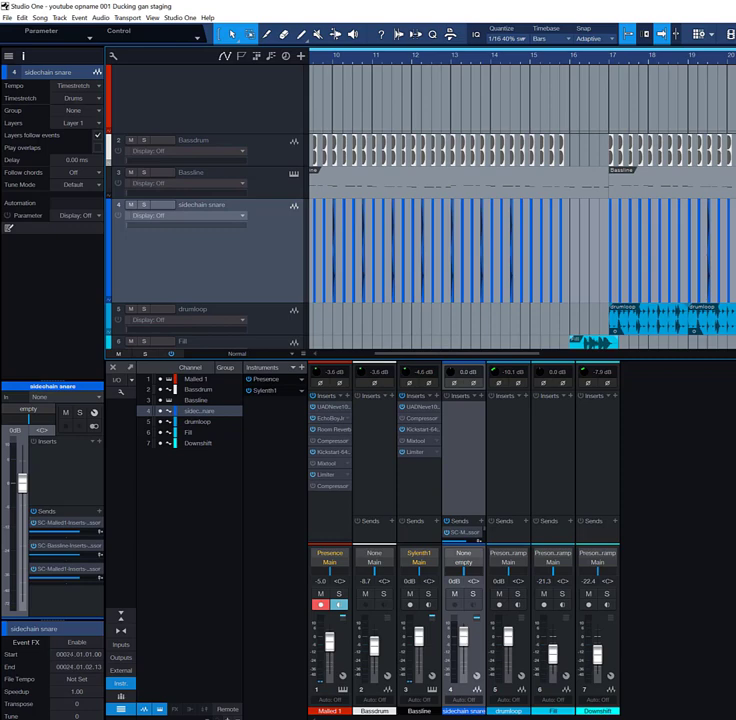
{"action": "scroll", "coordinate": [636, 82], "scroll_direction": "up", "scroll_amount": 3}
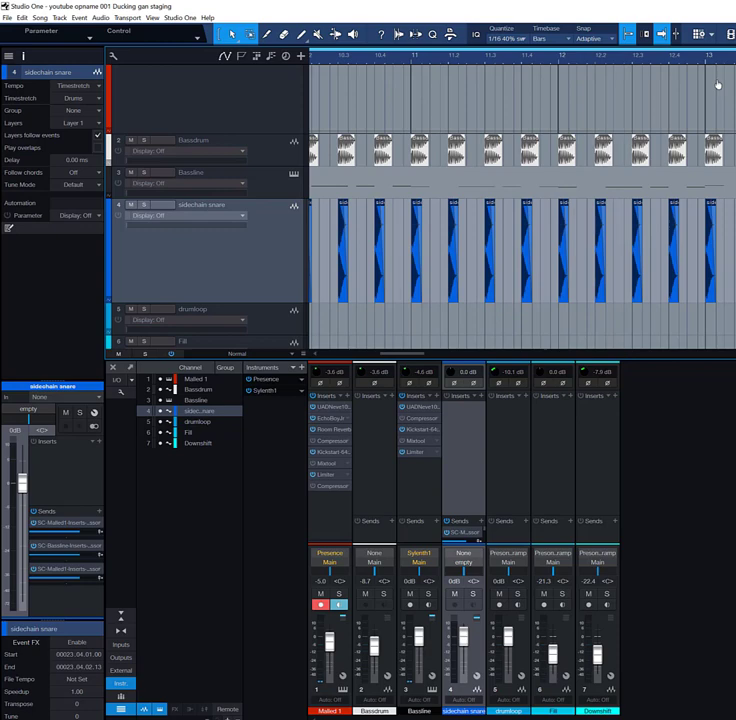
{"action": "scroll", "coordinate": [636, 82], "scroll_direction": "down", "scroll_amount": 3}
{"action": "key", "text": "w"}
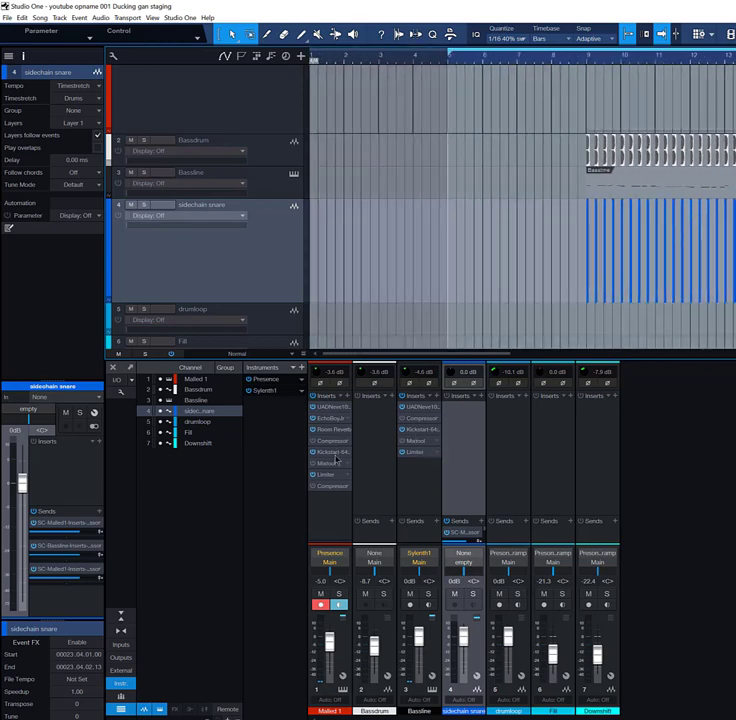
{"action": "scroll", "coordinate": [578, 297], "scroll_direction": "up", "scroll_amount": 2}
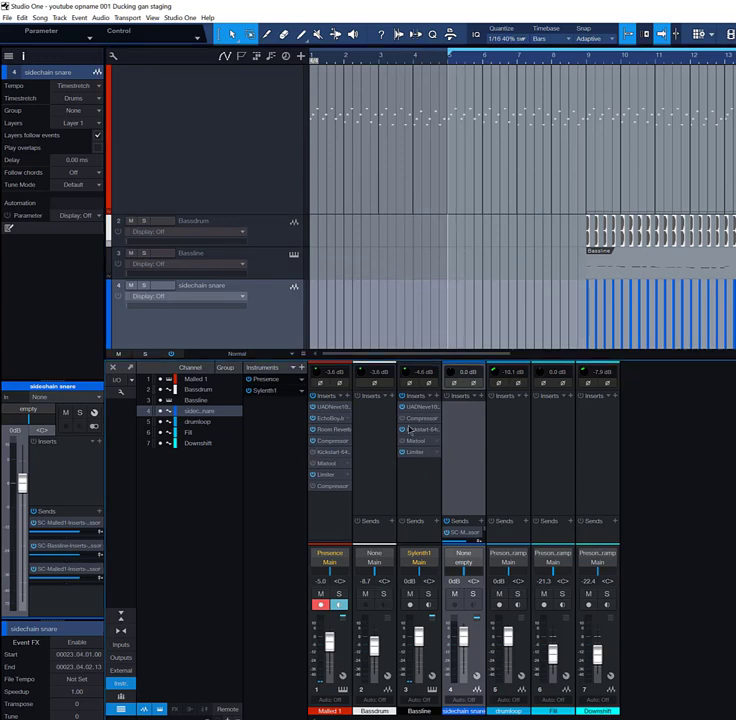
{"action": "left_click", "coordinate": [641, 324]}
{"action": "key", "text": "space"}
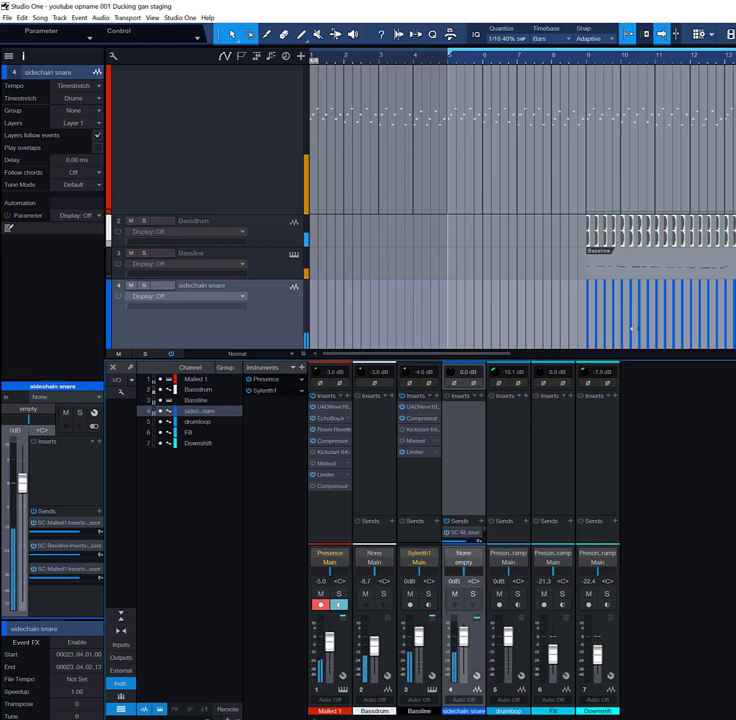
{"action": "key", "text": "space"}
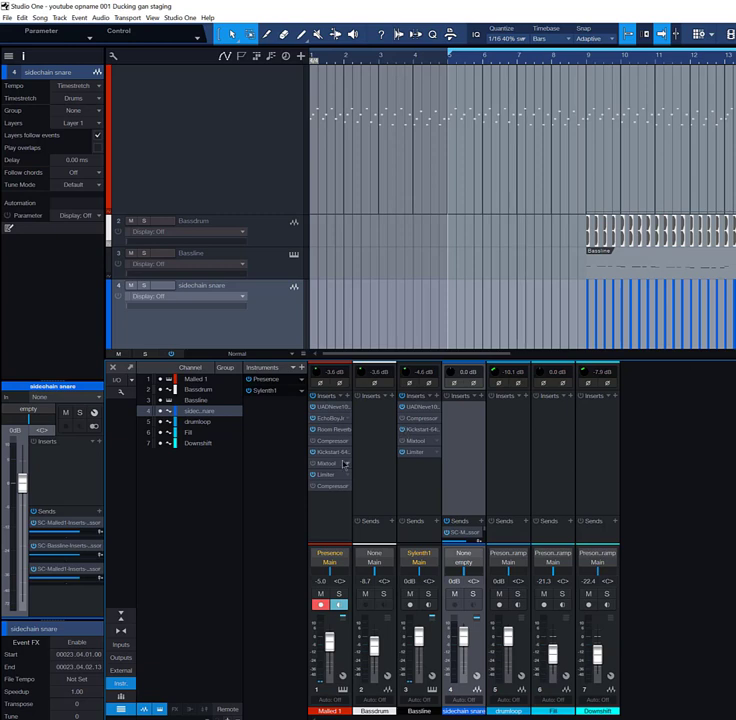
Step: Create a Kickstart Bypass automation lane on Malled 1 that steps down at bar 9
{"action": "double_click", "coordinate": [330, 452]}
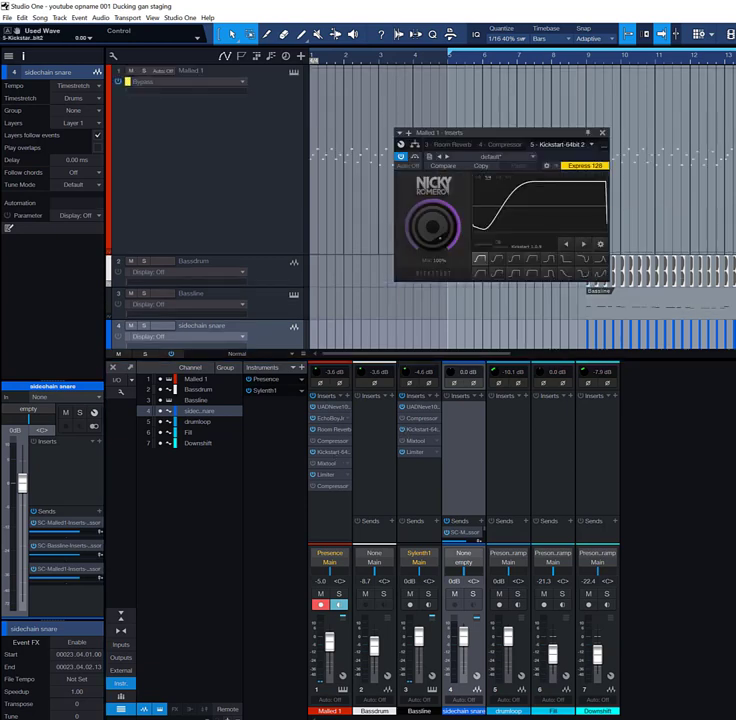
{"action": "left_click_drag", "start_coordinate": [415, 134], "coordinate": [681, 198]}
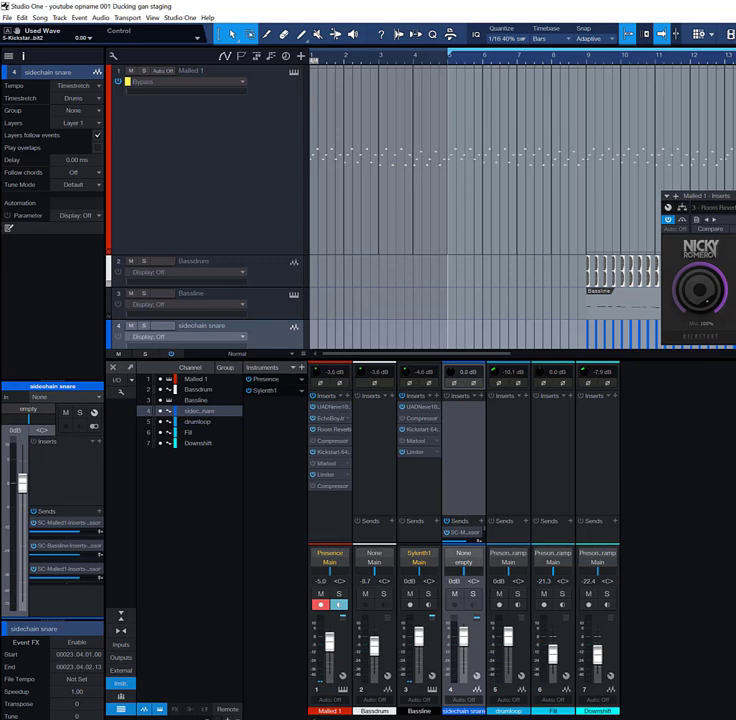
{"action": "left_click", "coordinate": [682, 220]}
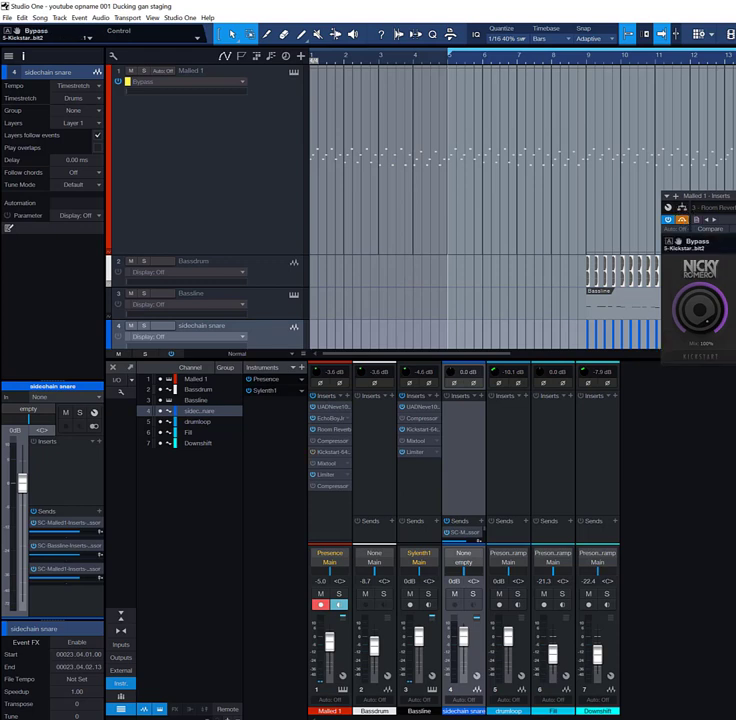
{"action": "left_click_drag", "start_coordinate": [678, 242], "coordinate": [506, 150]}
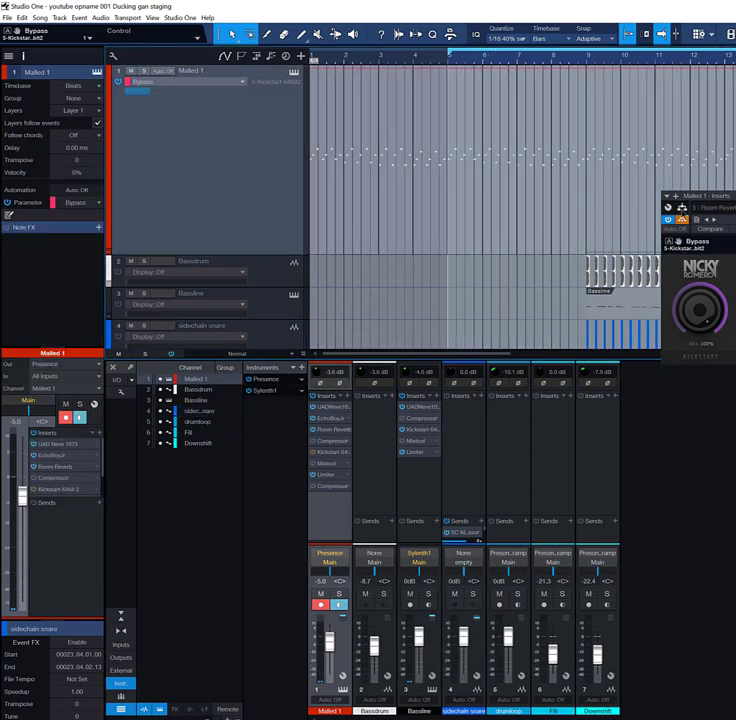
{"action": "left_click", "coordinate": [588, 72]}
{"action": "mouse_move", "coordinate": [588, 72]}
{"action": "left_mouse_down"}
{"action": "mouse_move", "coordinate": [596, 216]}
{"action": "mouse_move", "coordinate": [588, 252]}
{"action": "left_mouse_up"}
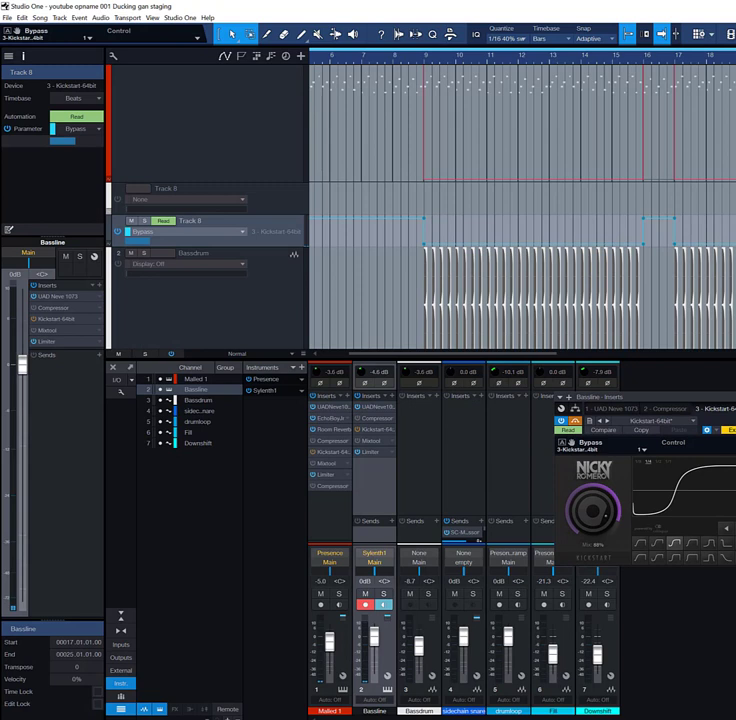
{"action": "key", "text": "space"}
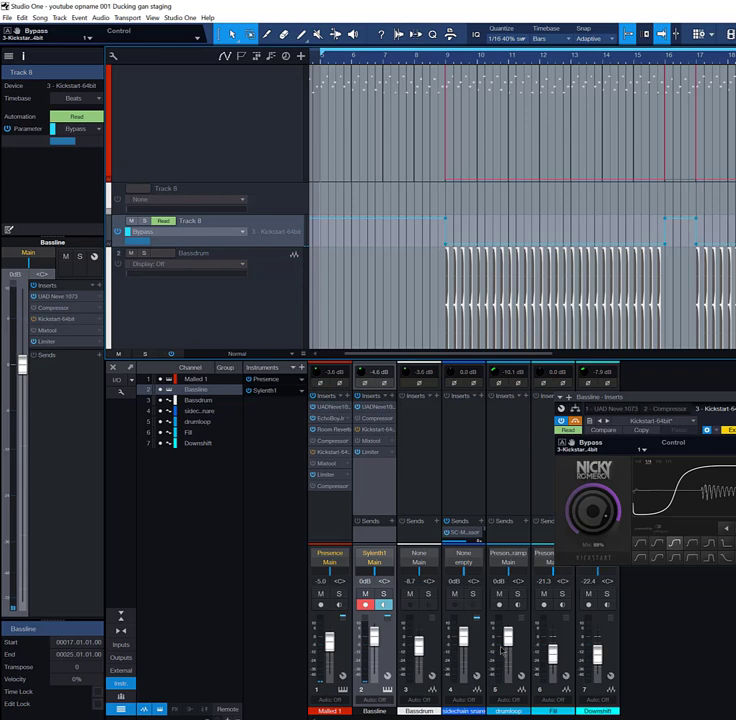
Step: Open Malled 1's Mixtool (Gain 1.22 dB), move it above the mixer, and show track 1
{"action": "left_click", "coordinate": [327, 467]}
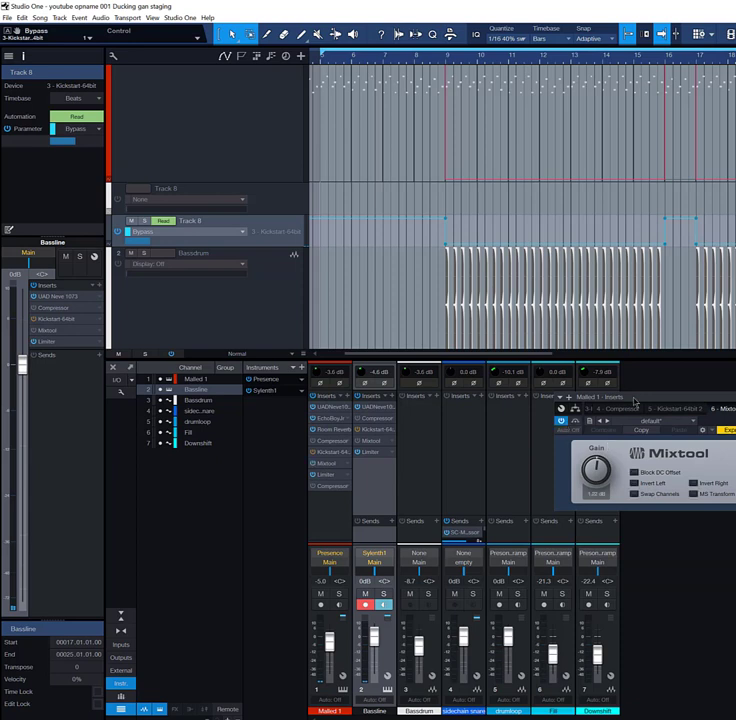
{"action": "left_click_drag", "start_coordinate": [634, 399], "coordinate": [663, 193]}
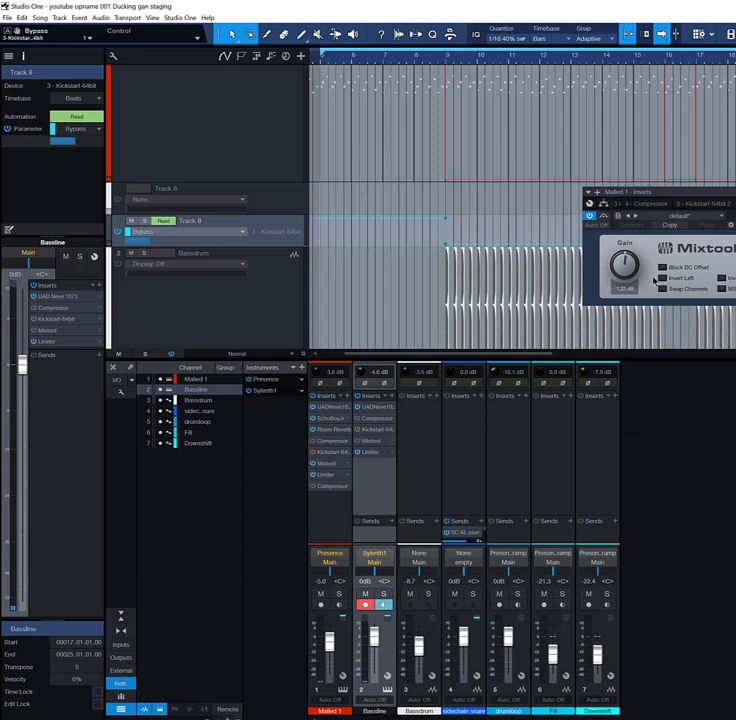
{"action": "scroll", "coordinate": [724, 170], "scroll_direction": "up", "scroll_amount": 2}
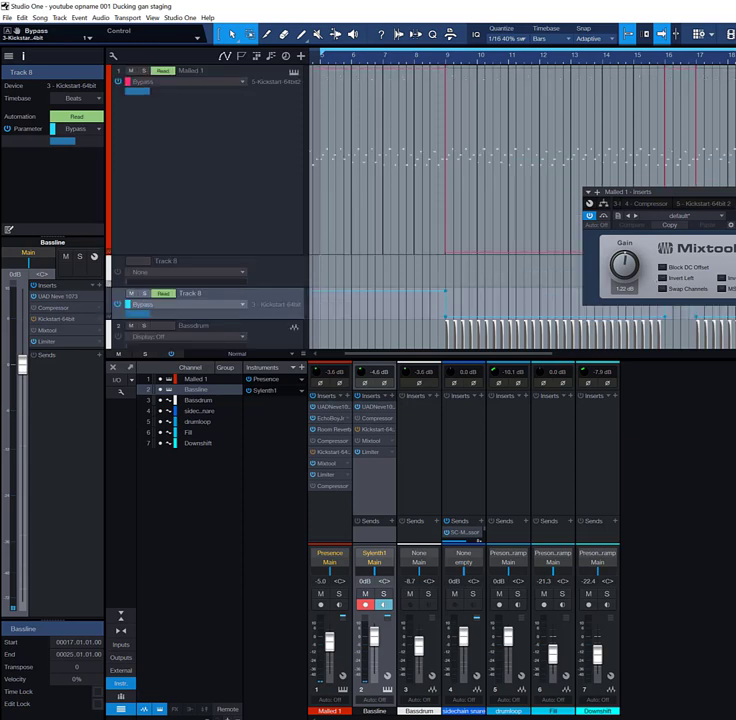
Step: Show Mixtool's automation controls, set Malled 1's automation to Read, and close the insert window
{"action": "left_click", "coordinate": [604, 216]}
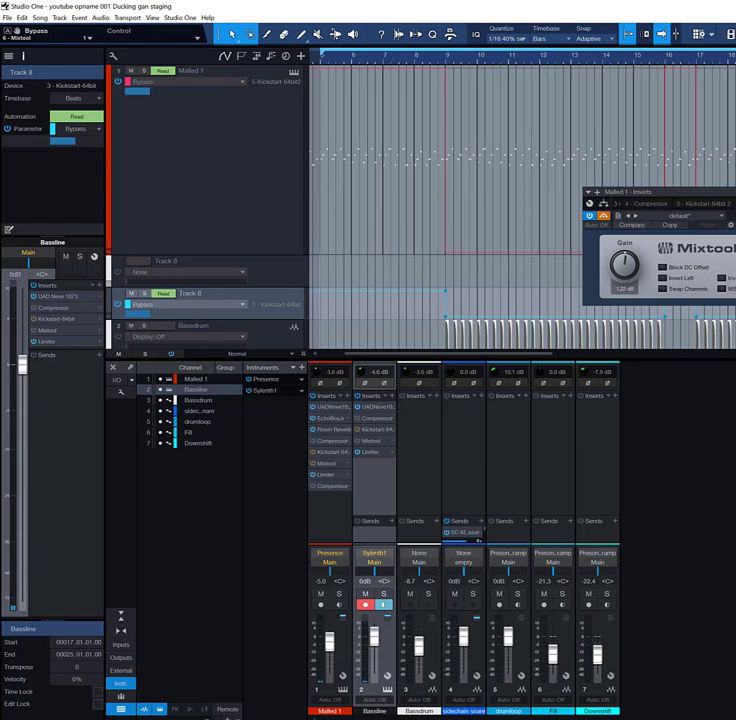
{"action": "left_click", "coordinate": [604, 216]}
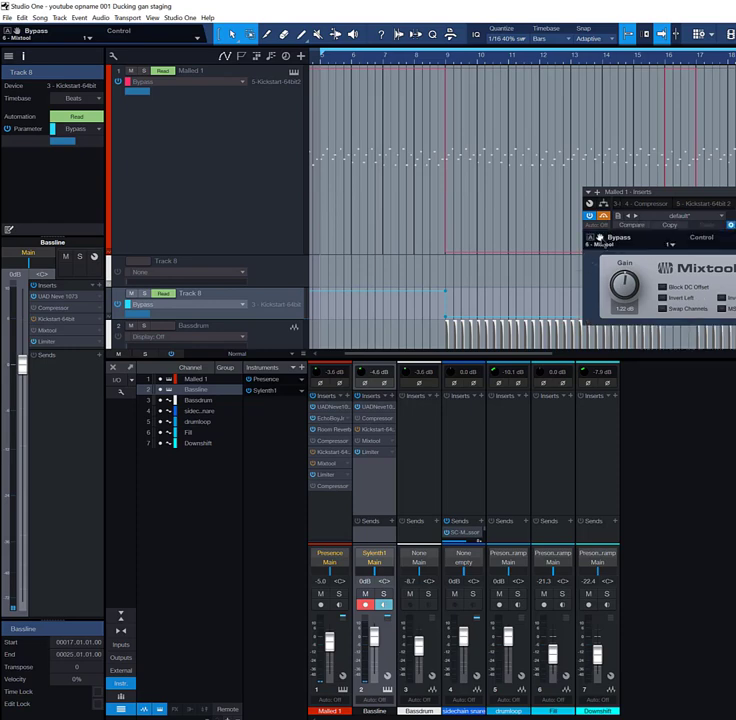
{"action": "left_click", "coordinate": [670, 102]}
{"action": "left_click", "coordinate": [447, 74]}
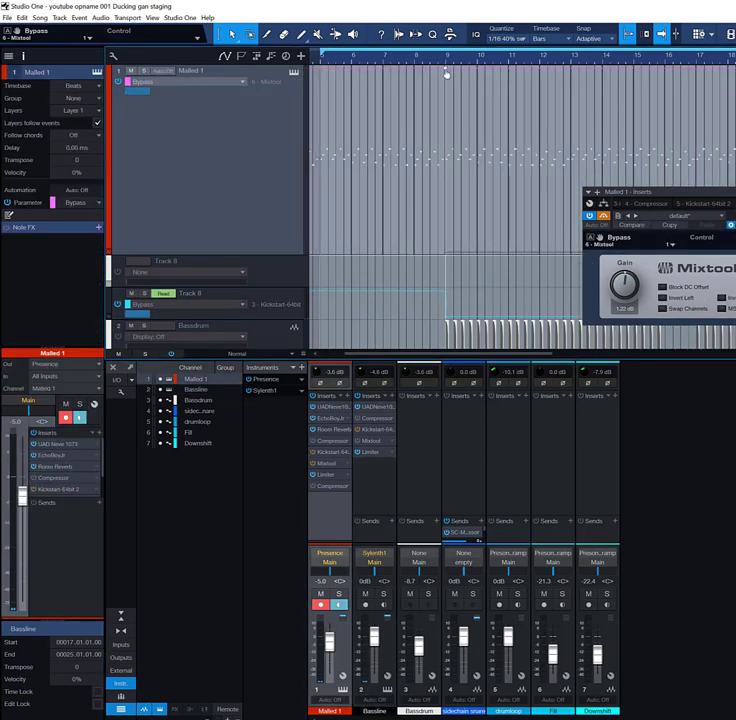
{"action": "left_click", "coordinate": [447, 74]}
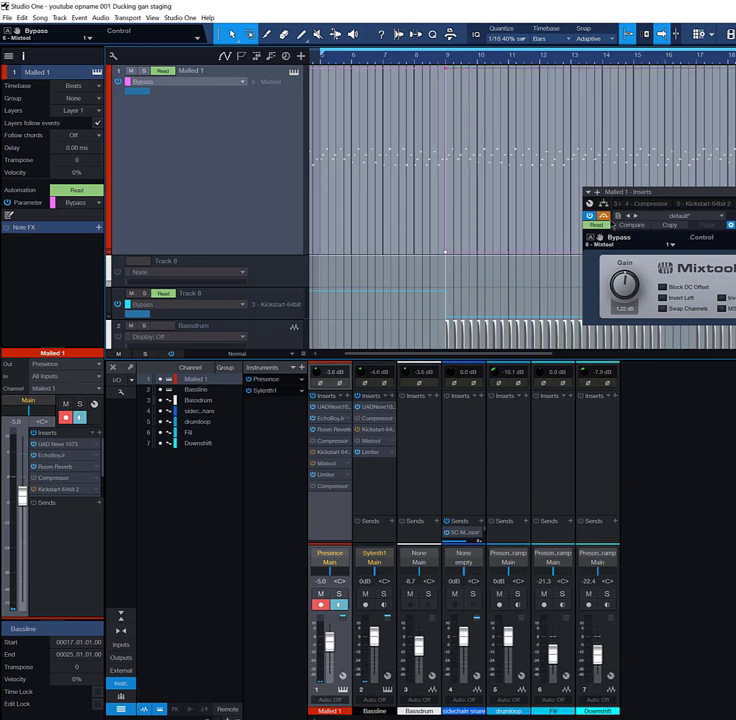
{"action": "left_click_drag", "start_coordinate": [686, 191], "coordinate": [643, 295]}
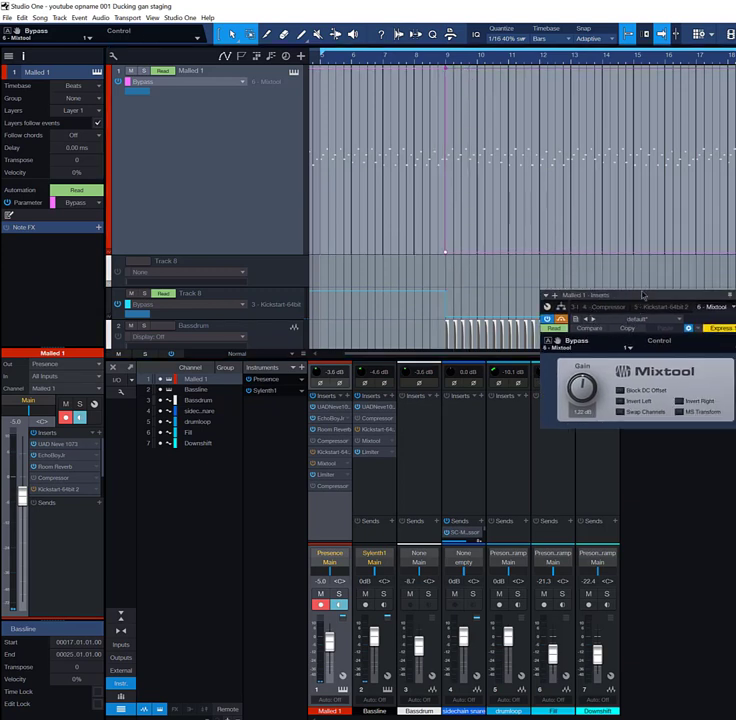
{"action": "left_click", "coordinate": [730, 295]}
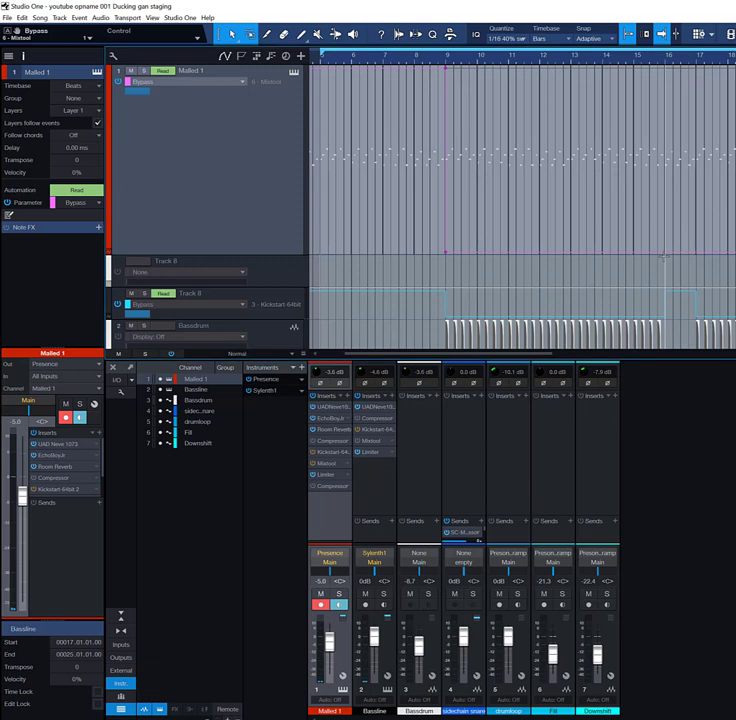
Step: Draw Malled 1's Mixtool Bypass stepping up at bar 16.2 and back down at bar 17
{"action": "left_click_drag", "start_coordinate": [674, 255], "coordinate": [673, 80]}
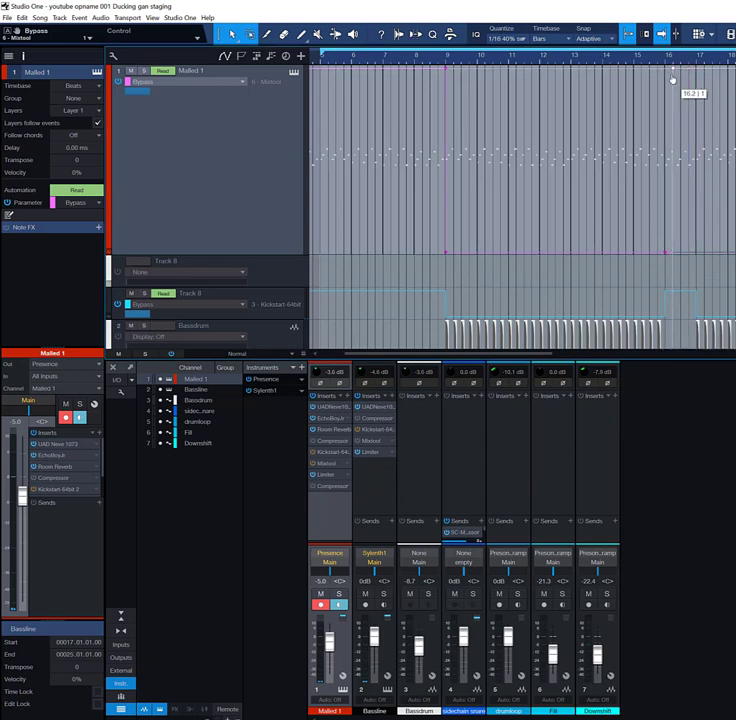
{"action": "left_click", "coordinate": [699, 72]}
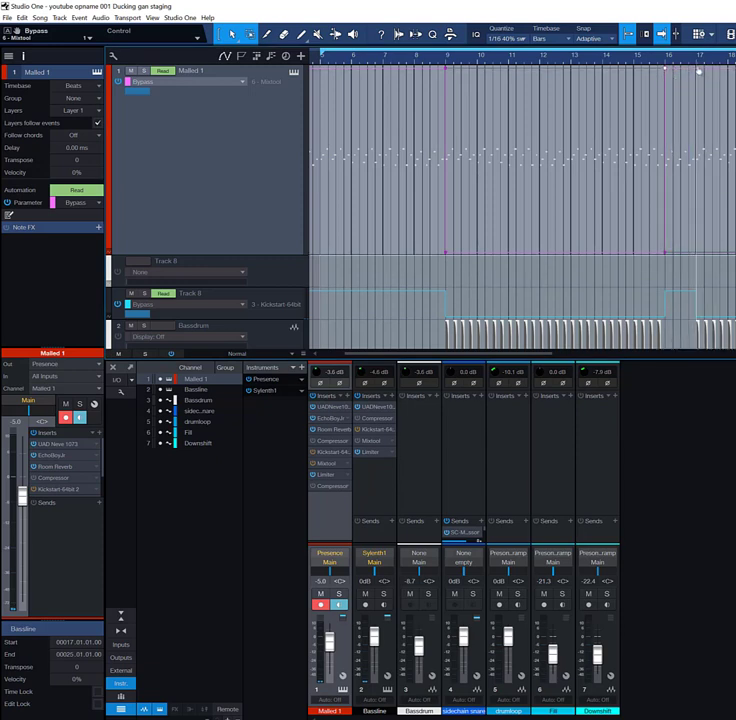
{"action": "left_click_drag", "start_coordinate": [699, 72], "coordinate": [702, 259]}
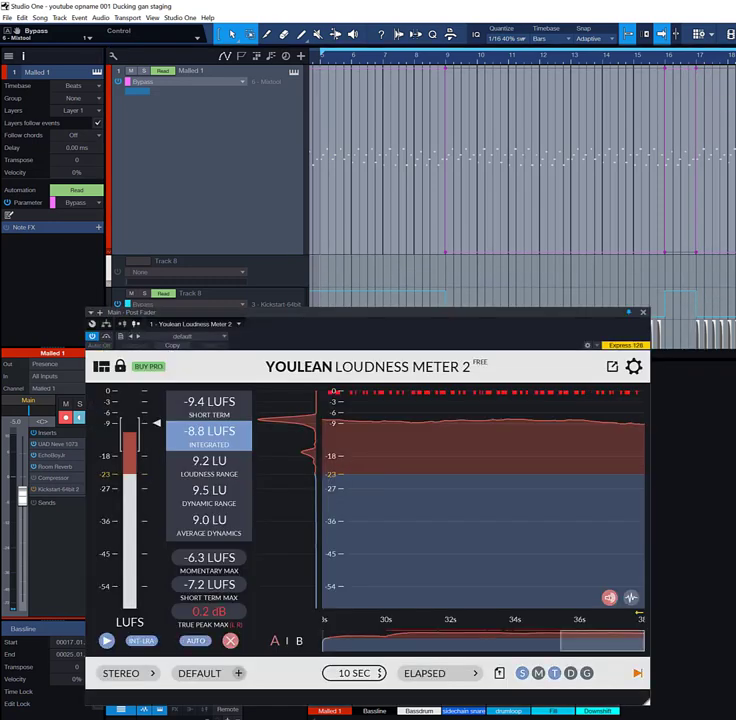
Step: Move the Youlean Loudness Meter window aside and close it with Ctrl+W
{"action": "left_click_drag", "start_coordinate": [456, 315], "coordinate": [529, 128]}
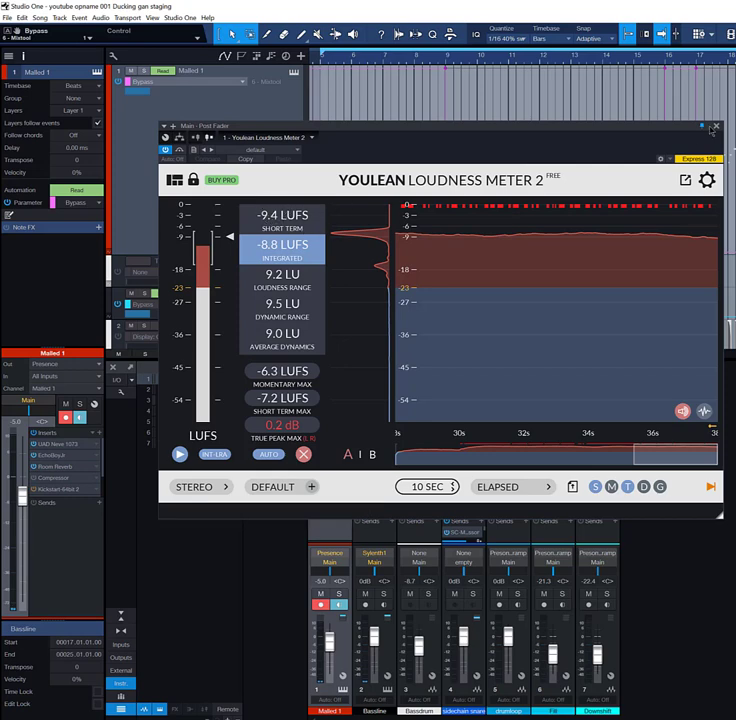
{"action": "key", "text": "ctrl+w"}
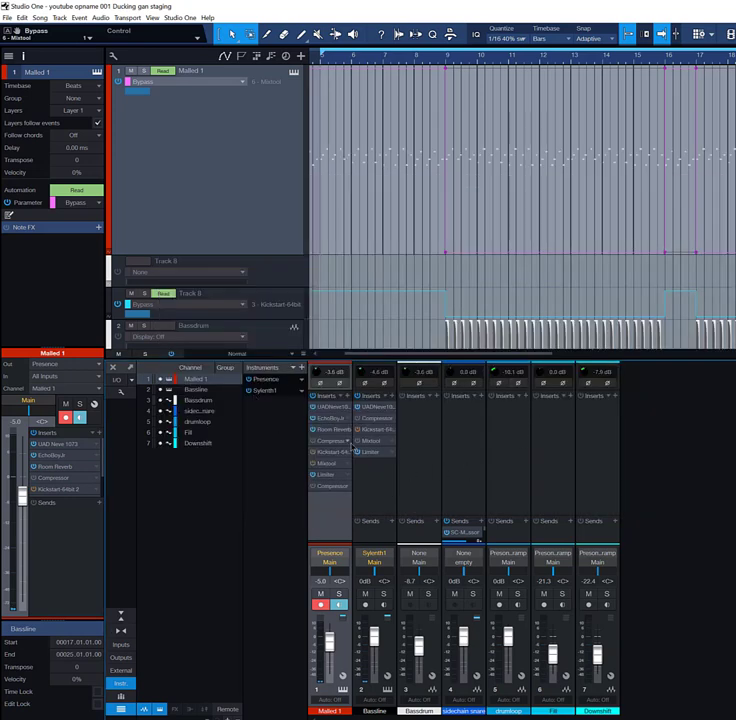
Step: Drag Bassline's Mixtool Bypass parameter onto Track 8 to create an automation lane
{"action": "scroll", "coordinate": [520, 240], "scroll_direction": "down", "scroll_amount": 3}
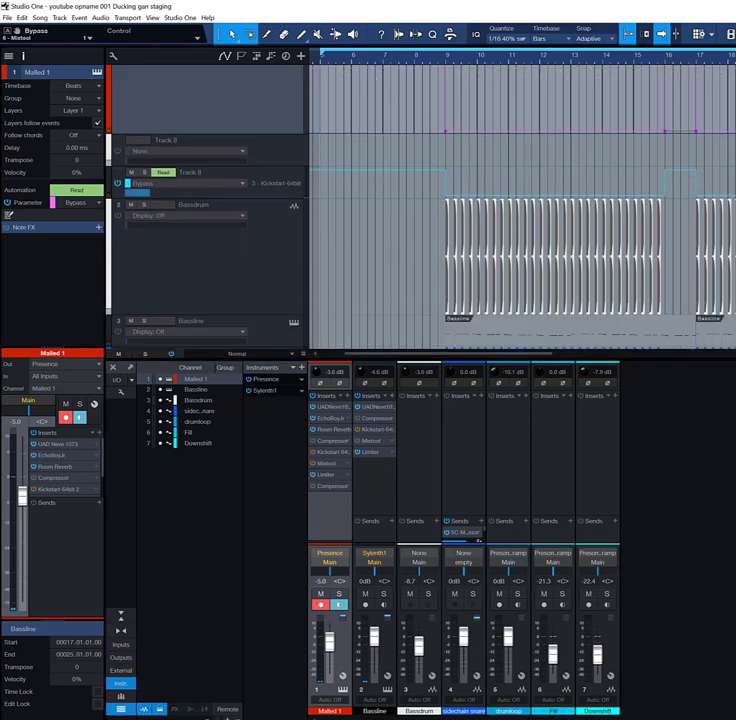
{"action": "left_click", "coordinate": [373, 441]}
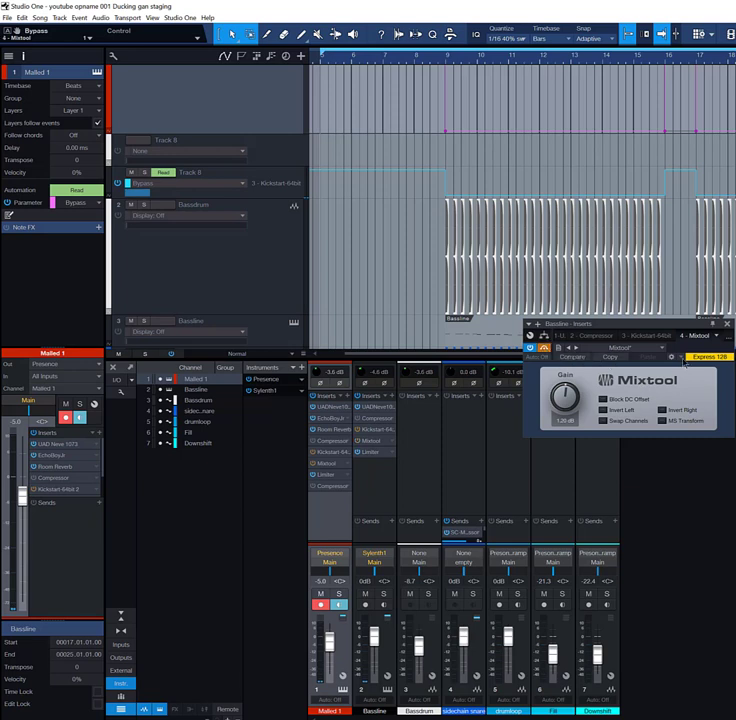
{"action": "left_click", "coordinate": [544, 347]}
{"action": "left_click_drag", "start_coordinate": [558, 380], "coordinate": [440, 171]}
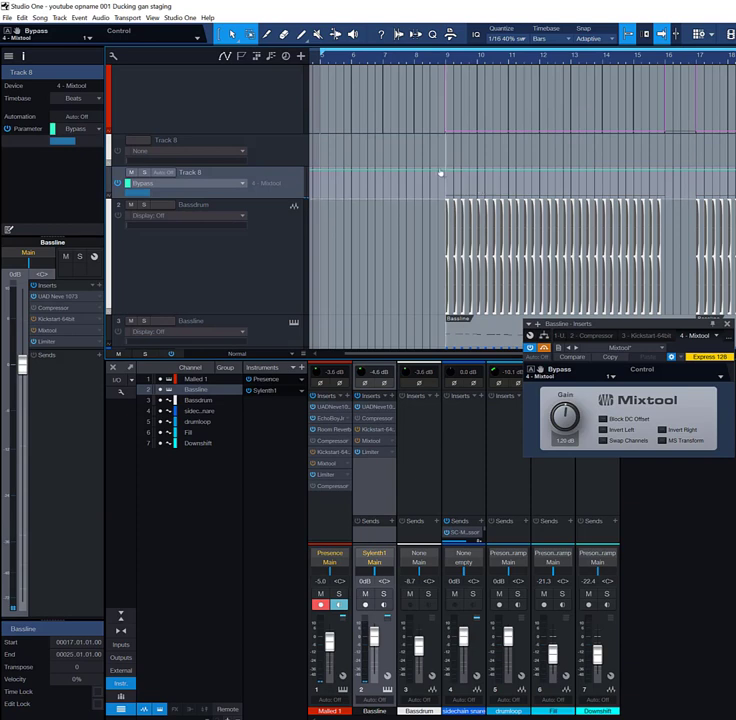
Step: Add Track 8 Bypass points: a start point, up at bar 16.2, down at bar 17
{"action": "left_click", "coordinate": [446, 199]}
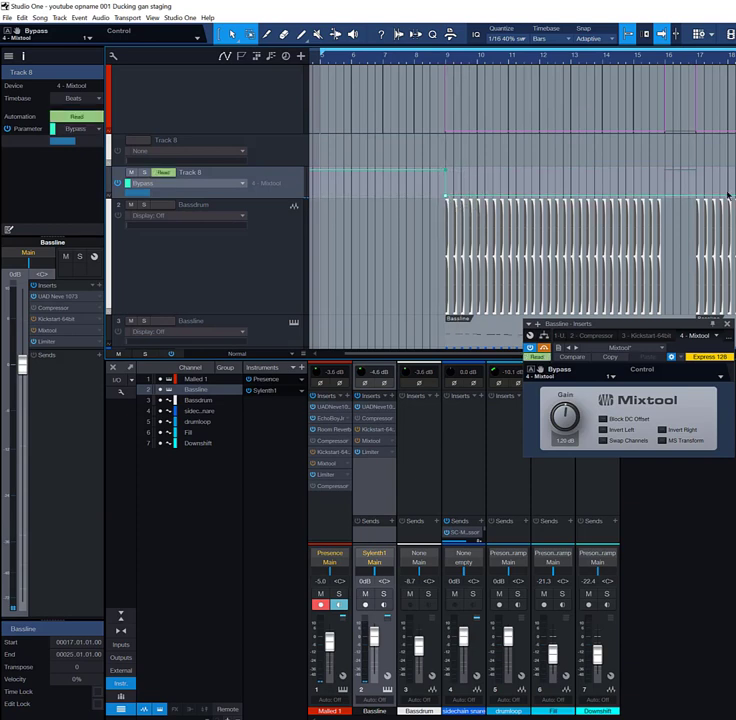
{"action": "left_click", "coordinate": [673, 175]}
{"action": "left_click", "coordinate": [697, 196]}
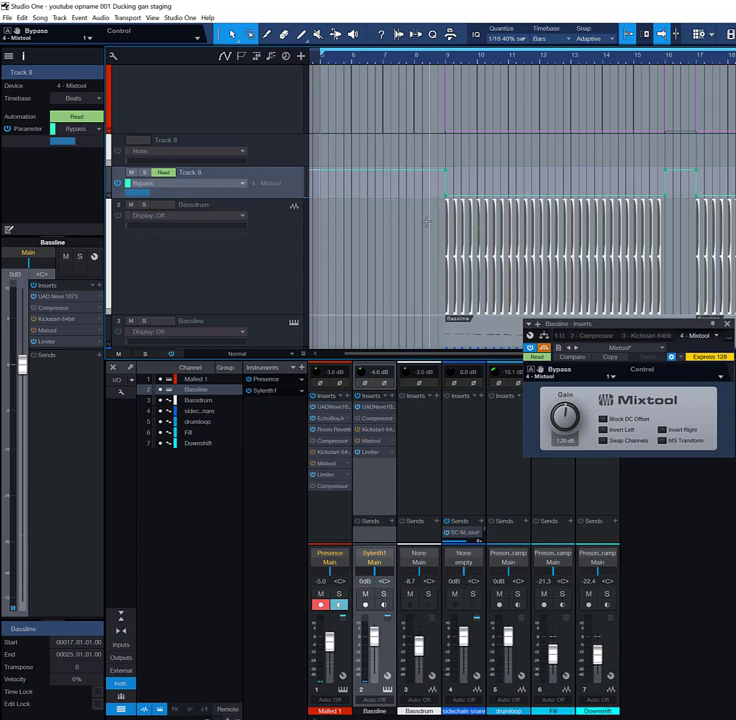
Step: Play the song to check the automation, then bypass Malled 1's Mixtool insert
{"action": "key", "text": "space"}
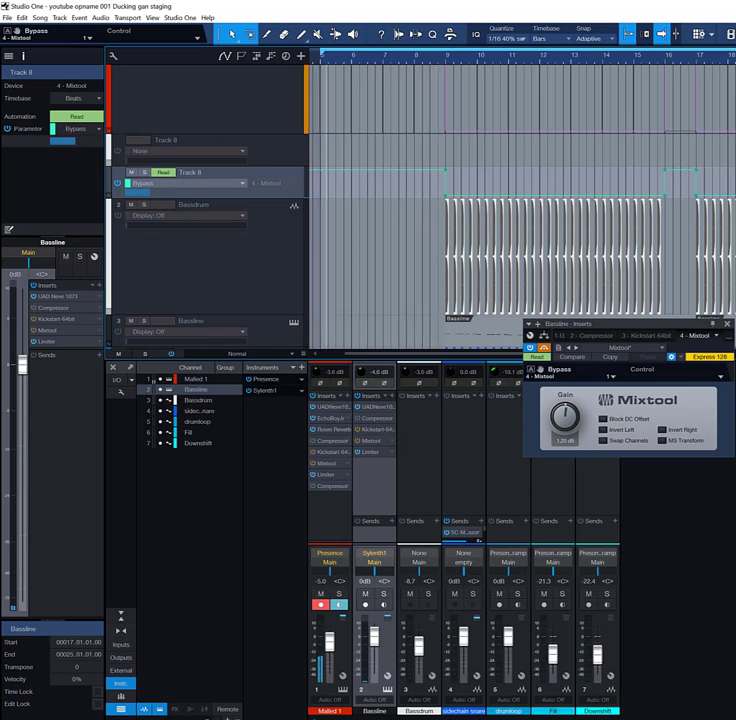
{"action": "left_click", "coordinate": [313, 463]}
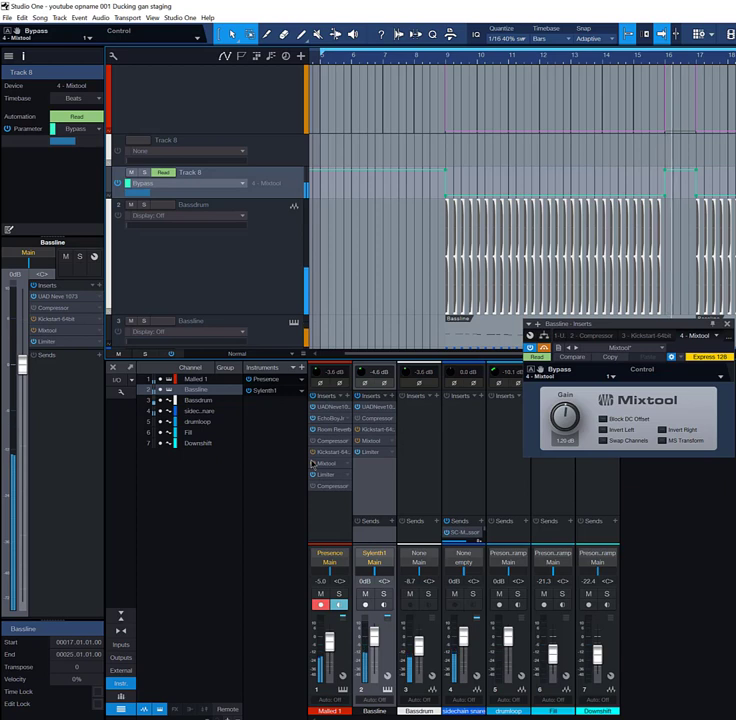